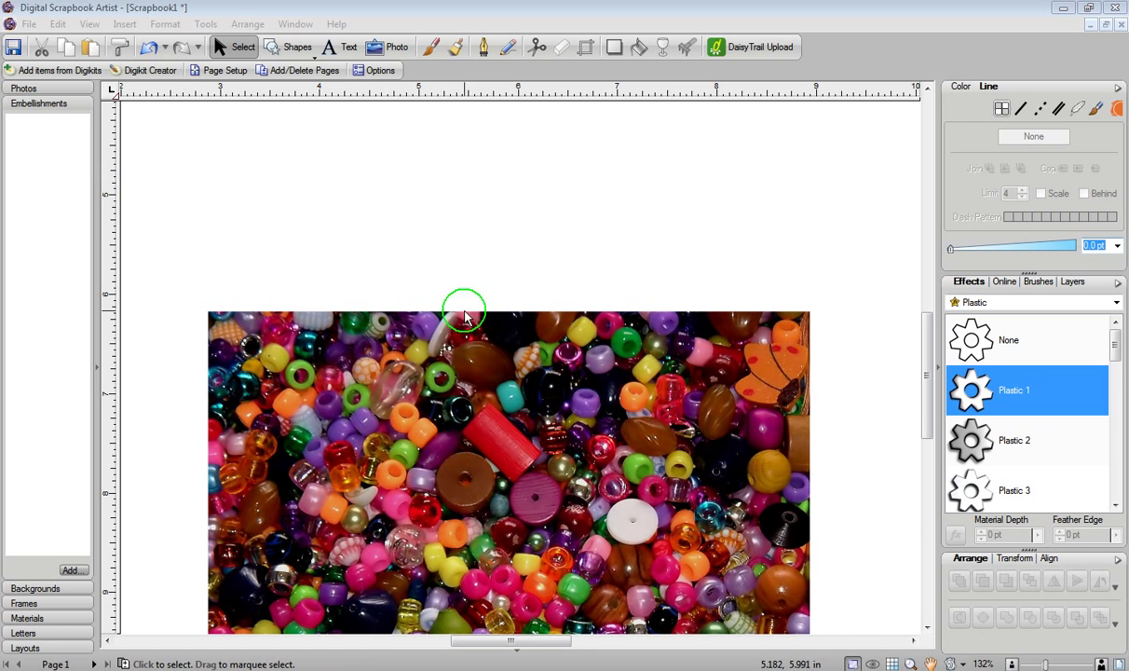
Step: Type the word SQUIRREL on the page and drag it into position
left_click_drag(928, 331, 918, 367)
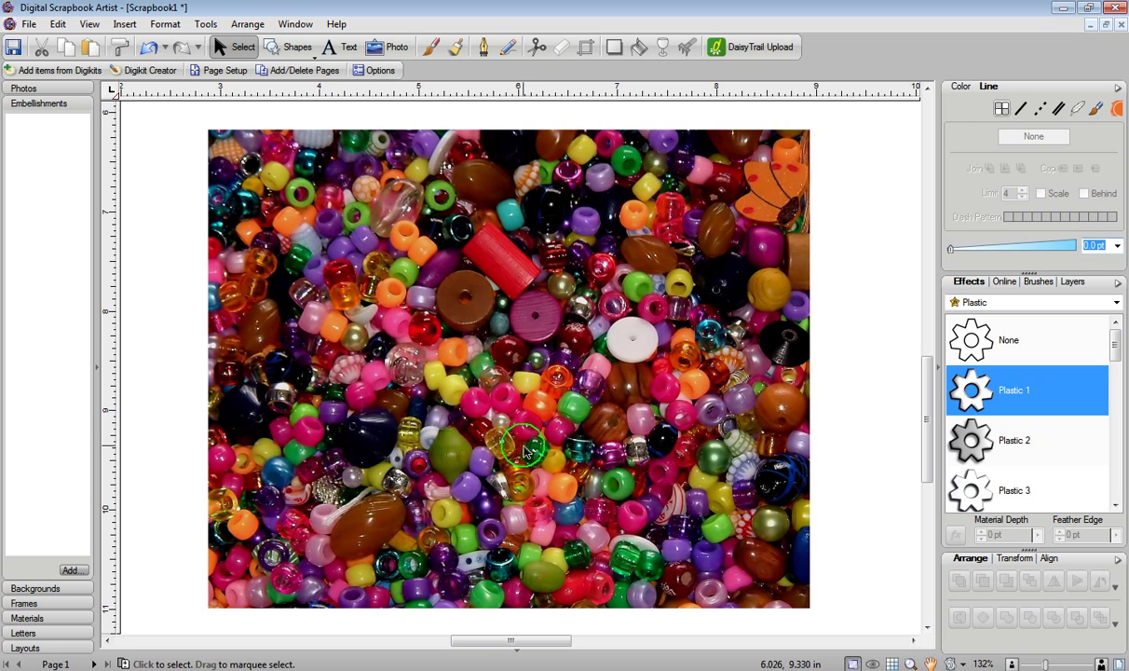
left_click_drag(919, 404, 920, 321)
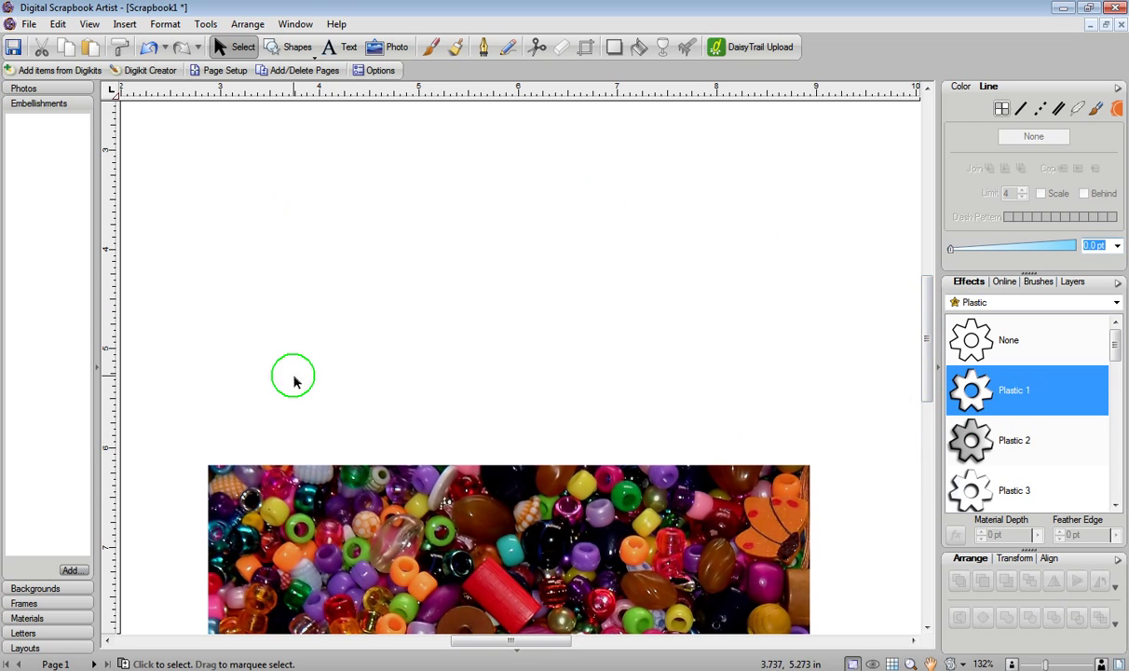
left_click(342, 47)
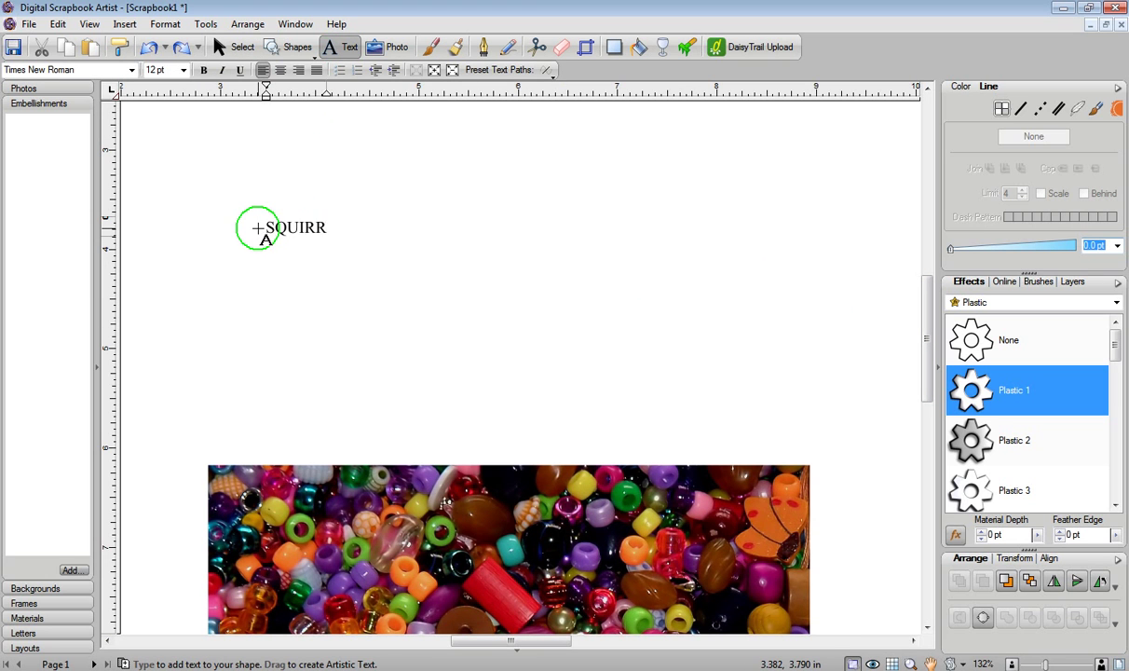
left_click(257, 227)
left_click(235, 47)
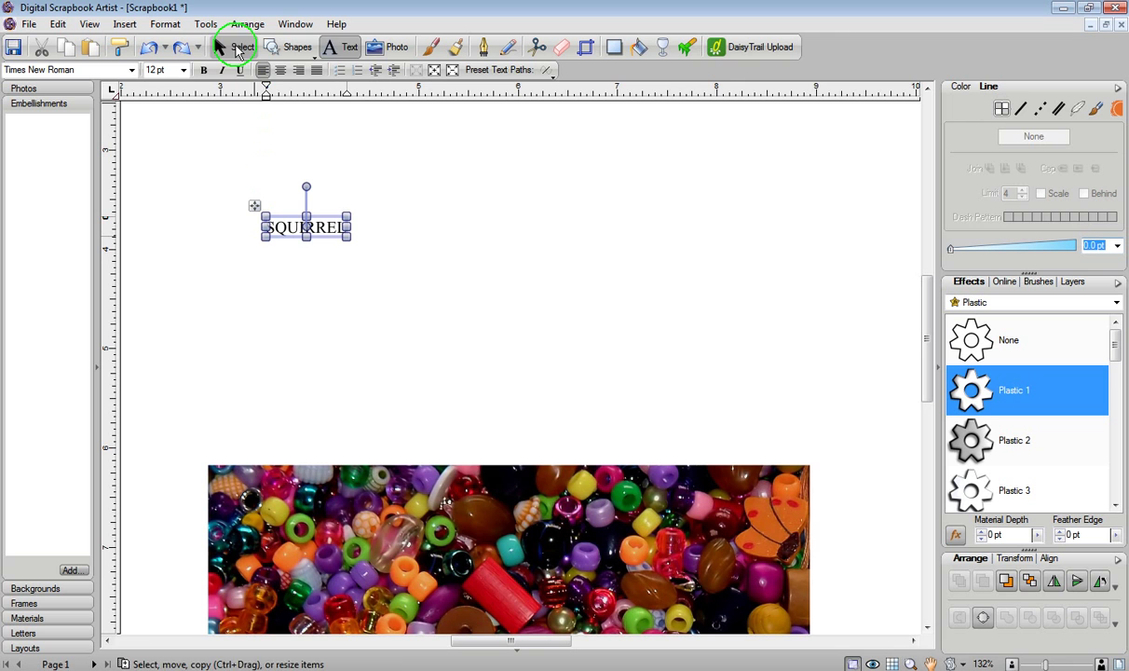
left_click_drag(346, 235, 746, 394)
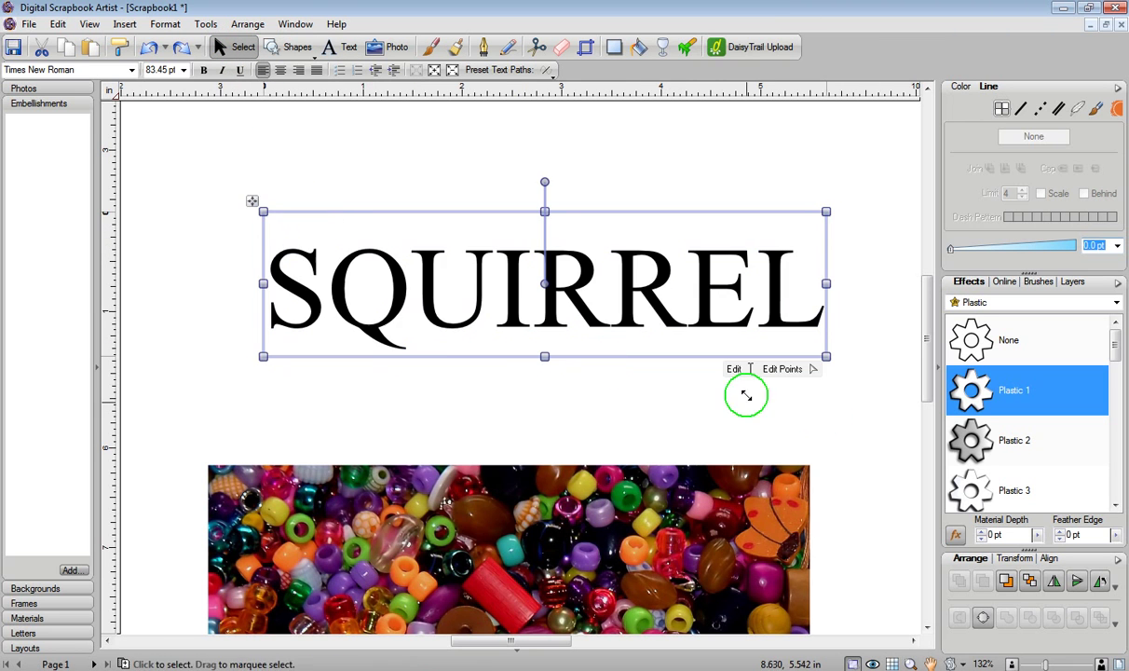
Step: Change SQUIRREL to Alba Matter, enlarge it to about 113.2 pt, and place it above the beads photo
left_click(119, 69)
left_click(96, 144)
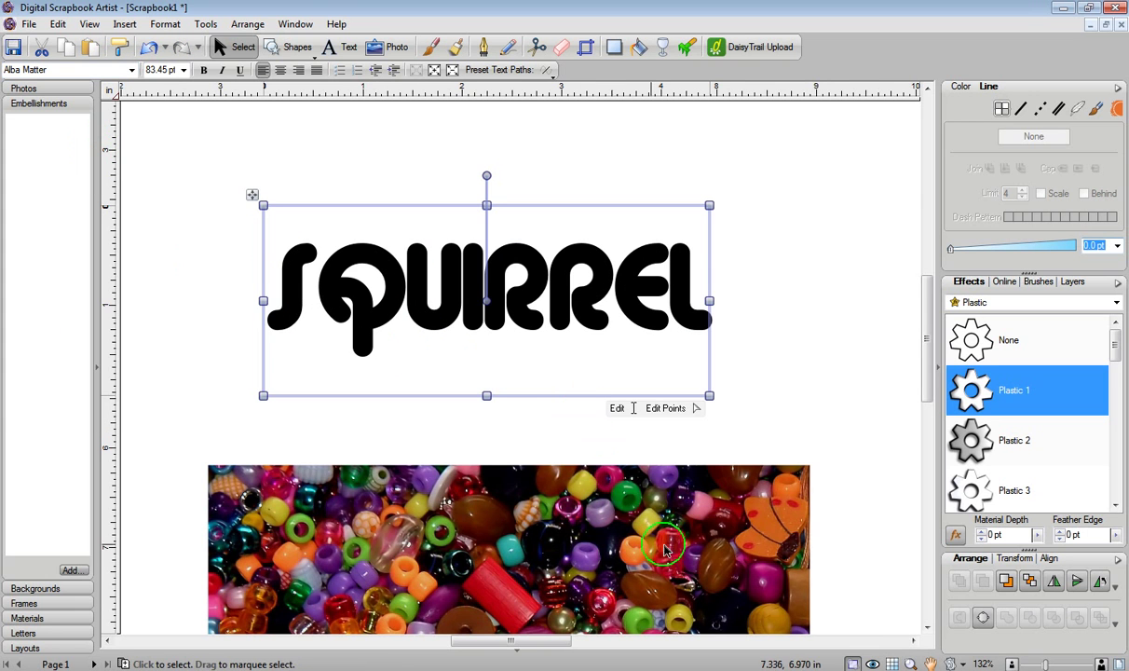
left_click_drag(708, 399, 824, 491)
left_click_drag(568, 323, 548, 377)
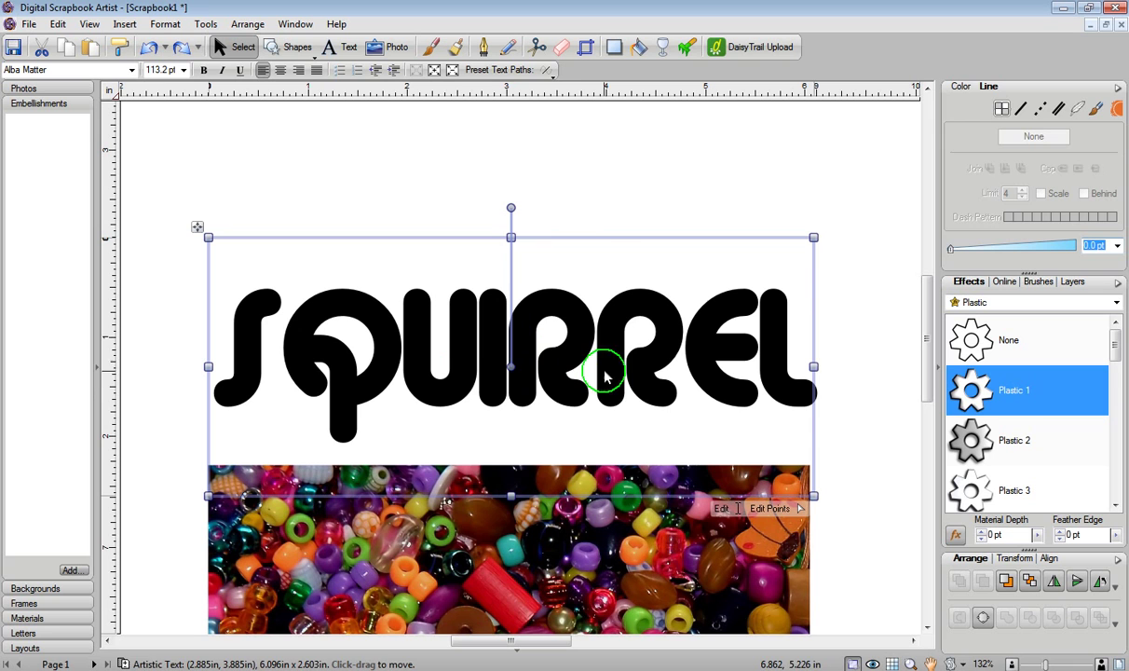
Step: Color the SQUIRREL text gold and drag a duplicate copy above the original
left_click(960, 88)
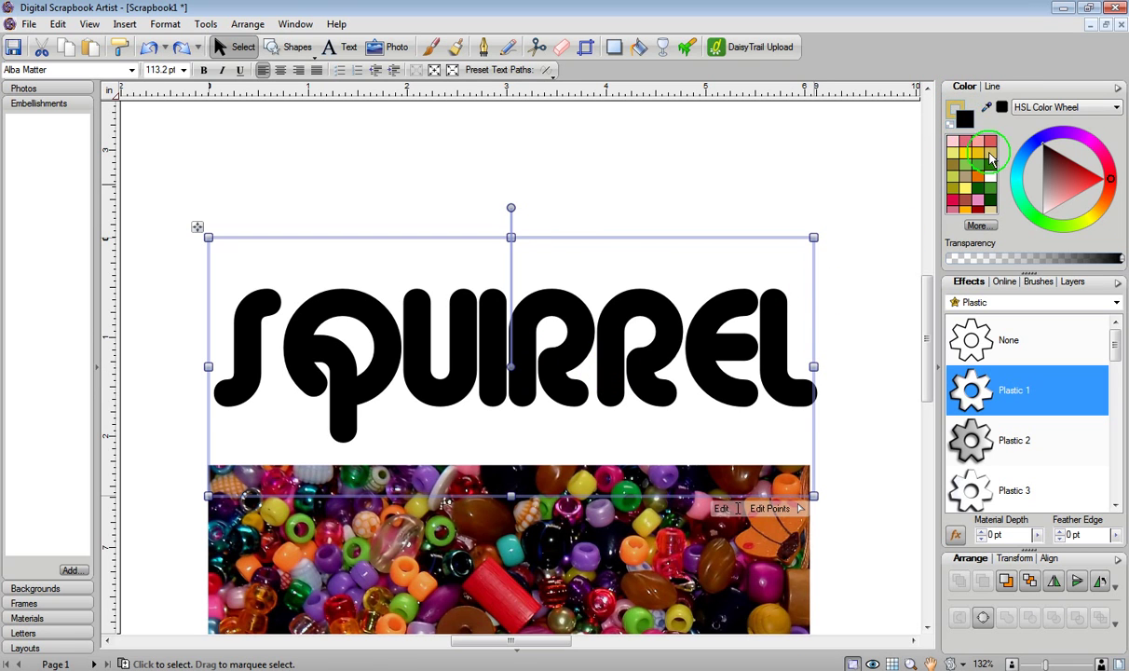
left_click(990, 157)
left_click(550, 340)
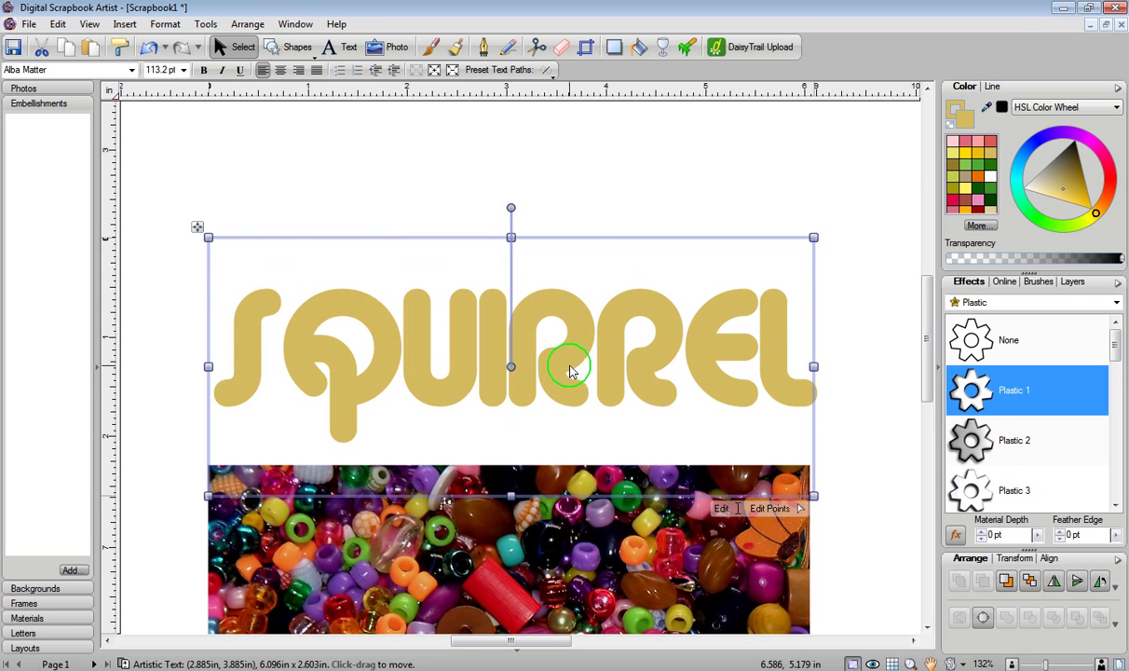
left_click_drag(564, 370, 557, 188)
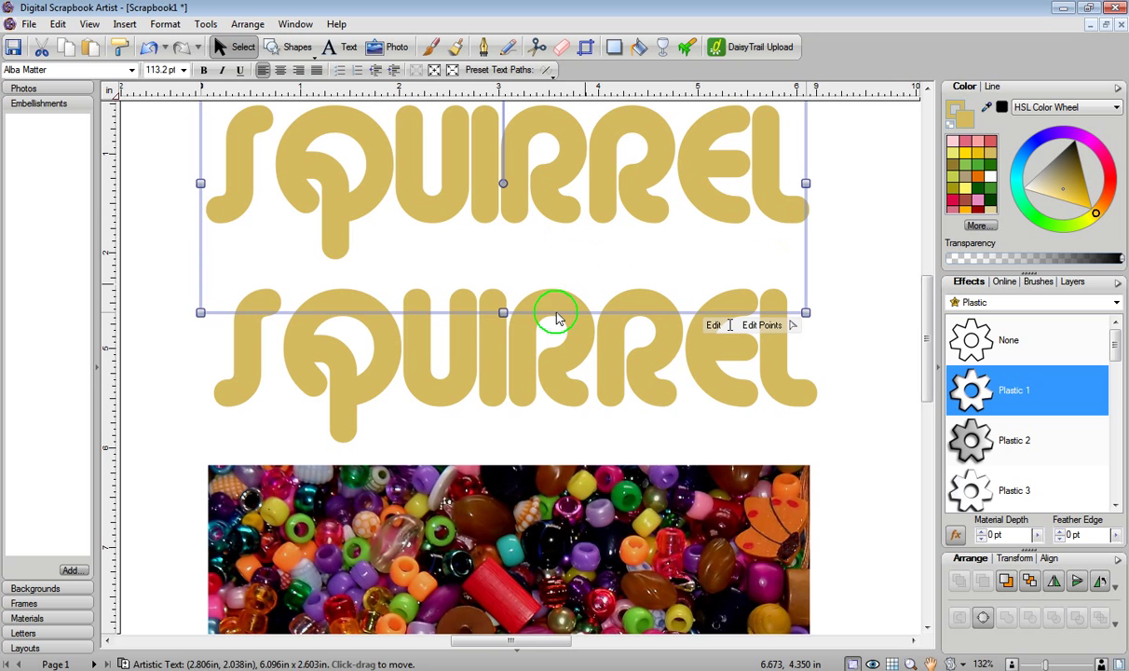
Step: Move the lower SQUIRREL copy onto the beads photo
left_click_drag(926, 347, 923, 382)
left_click(518, 209)
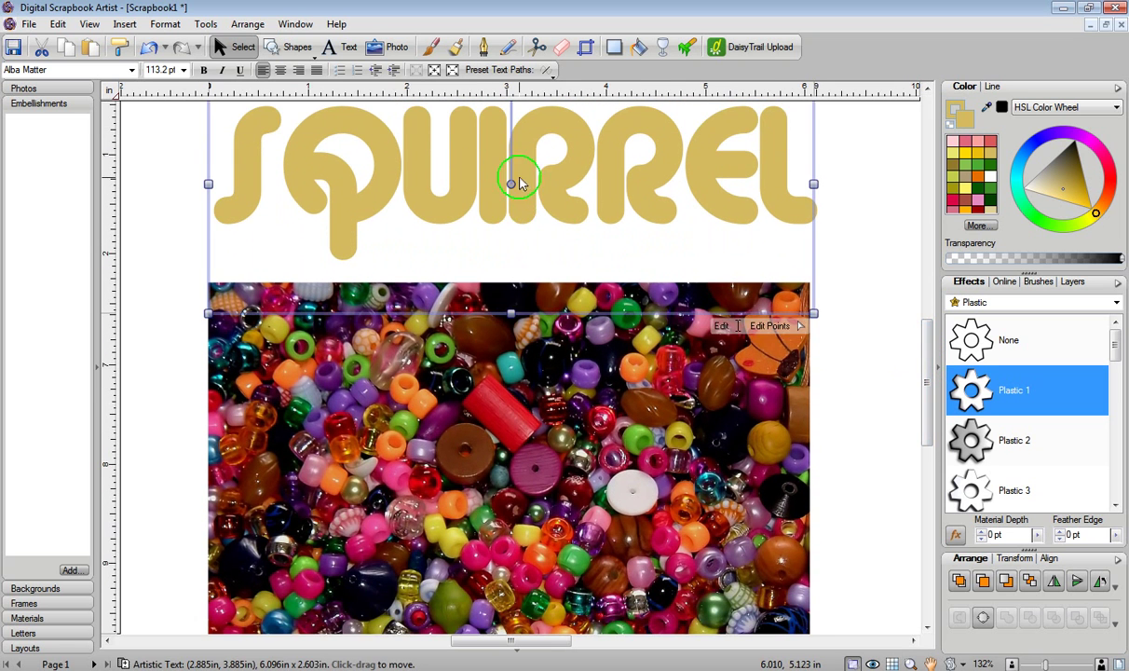
left_click_drag(517, 182, 519, 393)
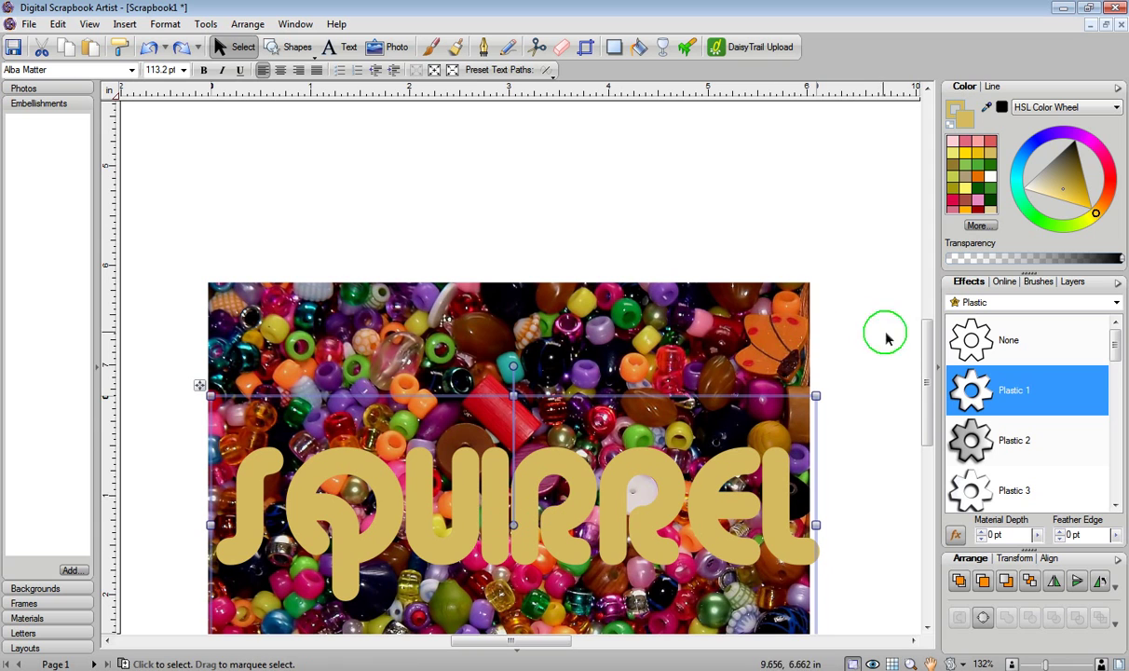
left_click_drag(922, 347, 919, 402)
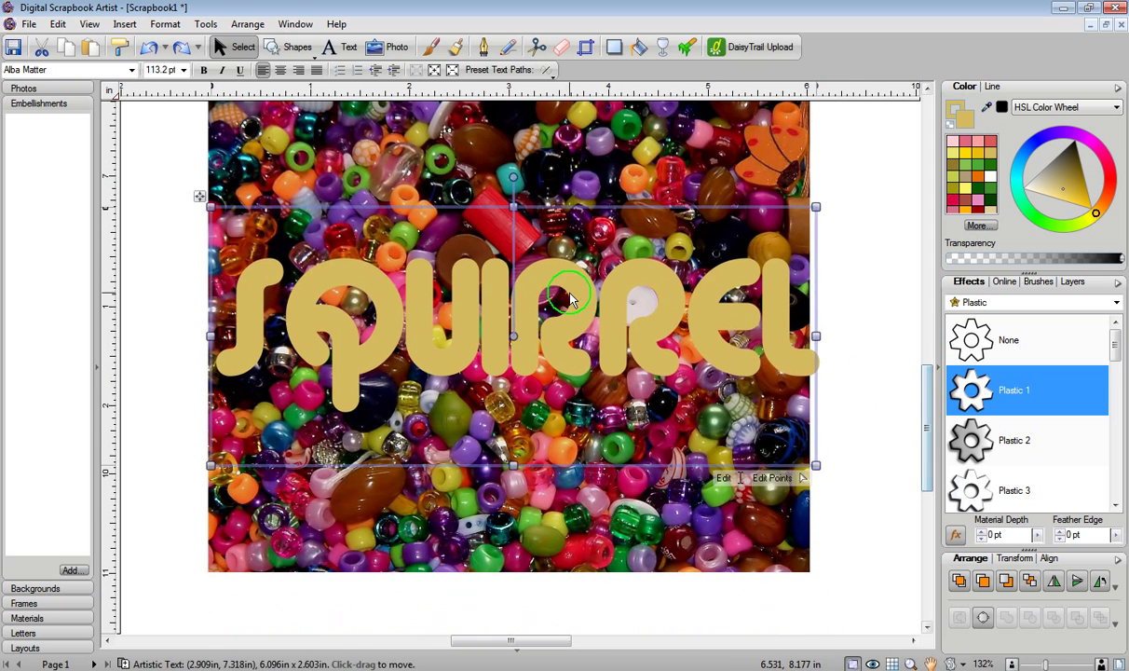
left_click_drag(538, 276, 562, 417)
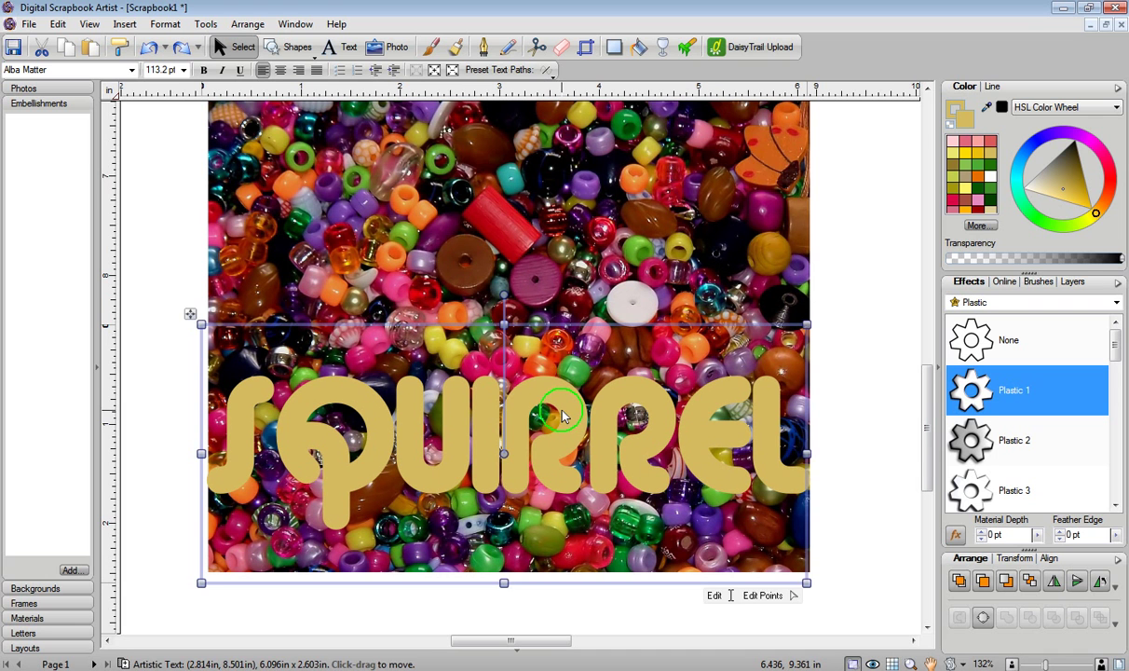
Step: Select the photo and SQUIRREL together and apply Crop to Shape
left_click_drag(866, 613, 154, 67)
left_click(370, 417)
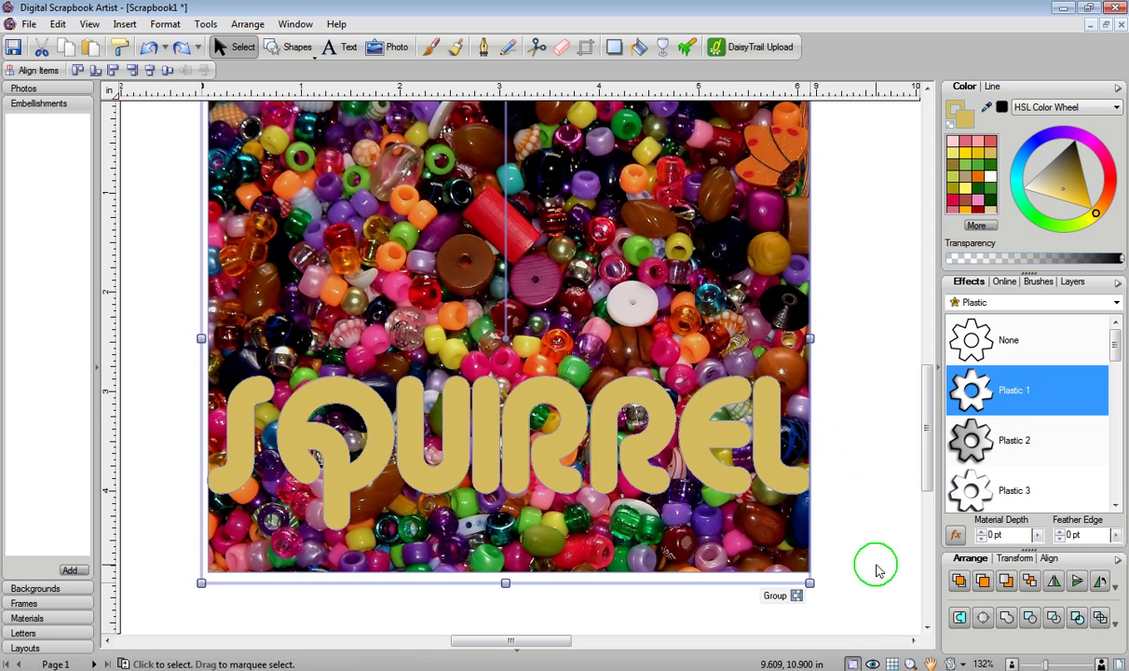
left_click(1102, 619)
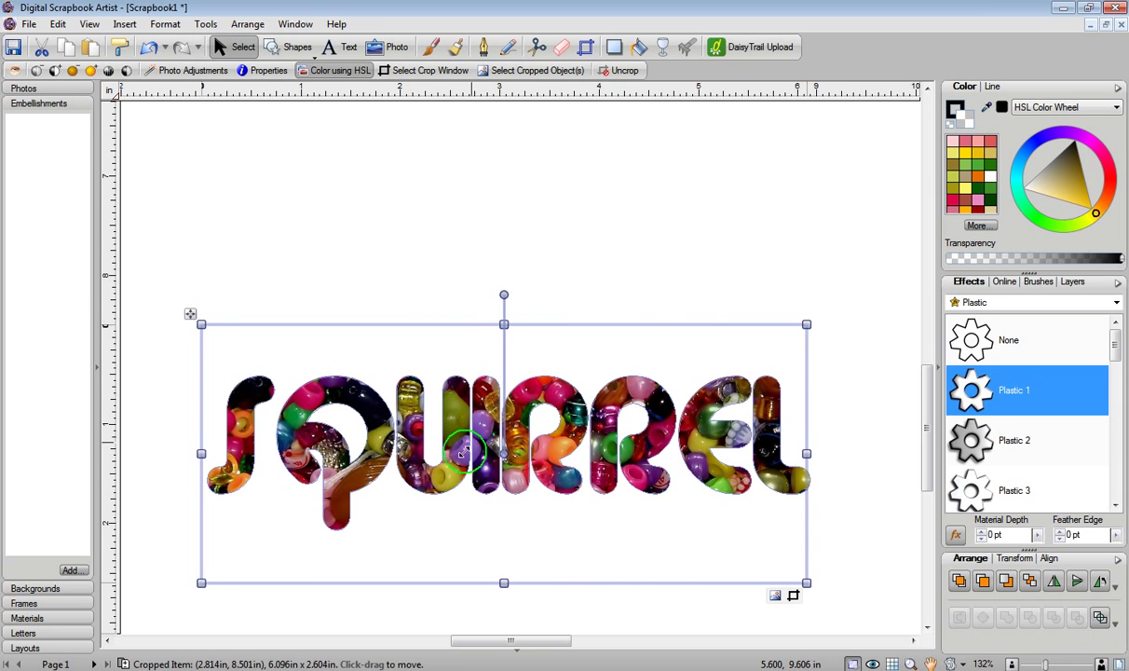
Step: Nudge the bead-photo SQUIRREL slightly left
left_click(559, 285)
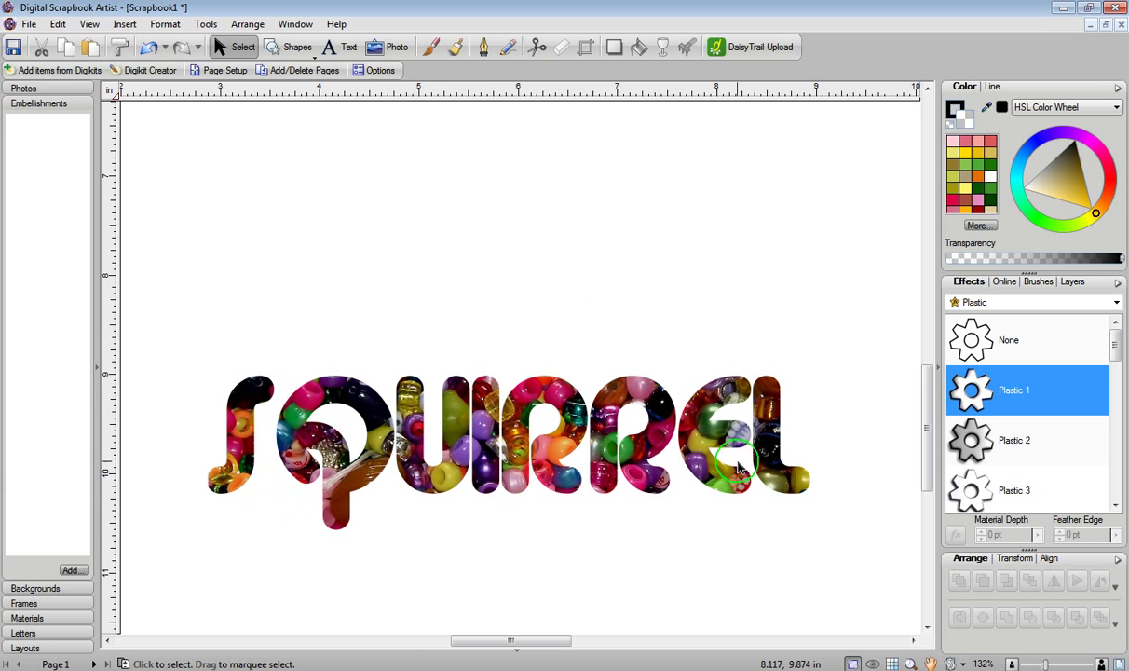
left_click(622, 470)
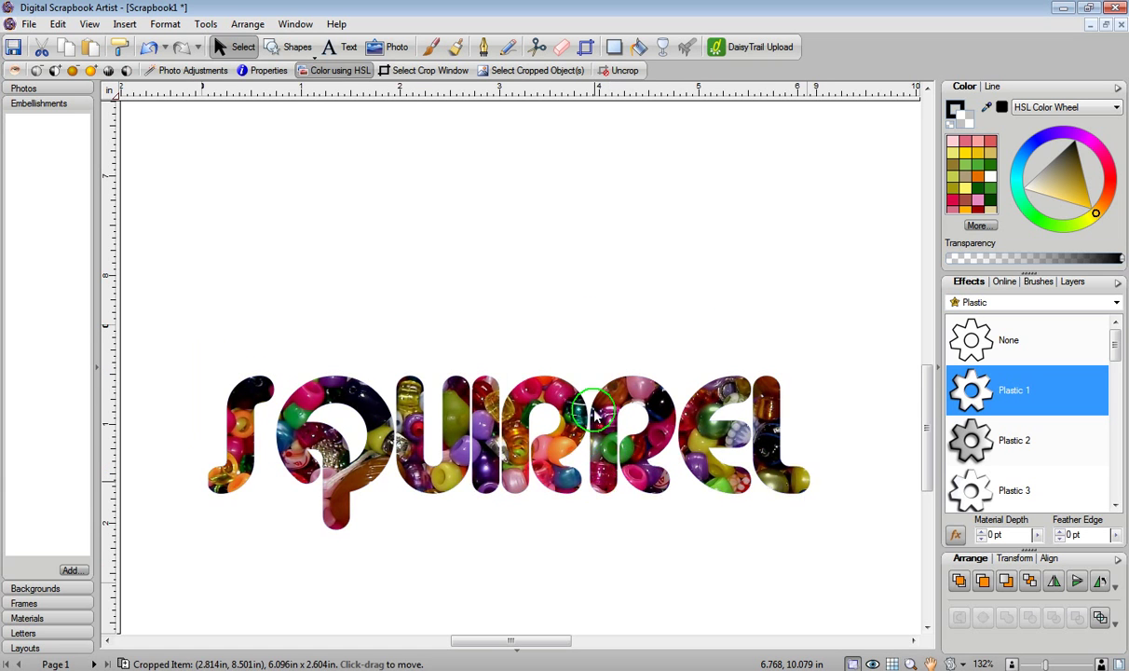
left_click_drag(593, 484, 660, 333)
Step: Drag the gold SQUIRREL text down to sit just above the bead lettering
left_click_drag(925, 431, 890, 375)
left_click(557, 171)
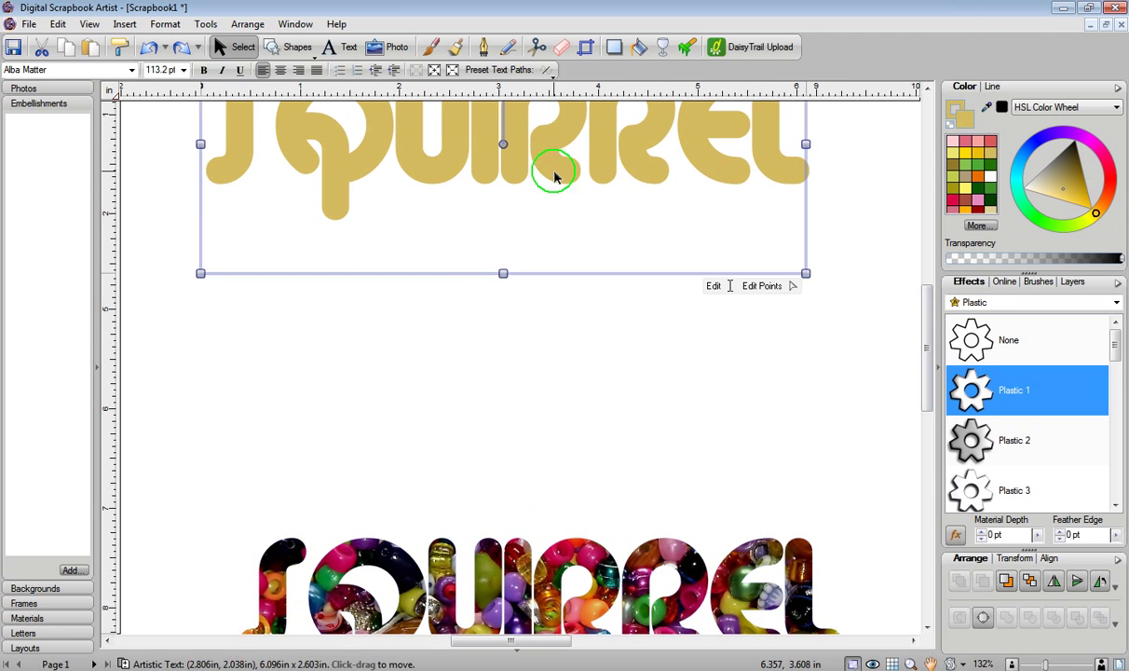
left_click_drag(557, 171, 574, 382)
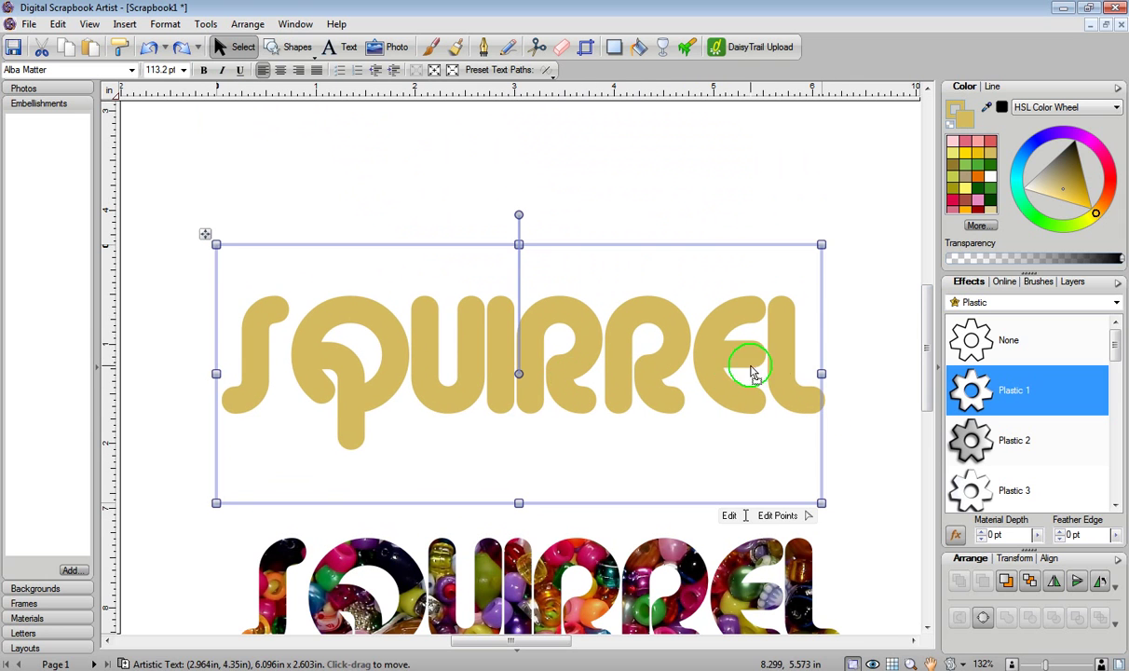
left_click_drag(934, 335, 922, 378)
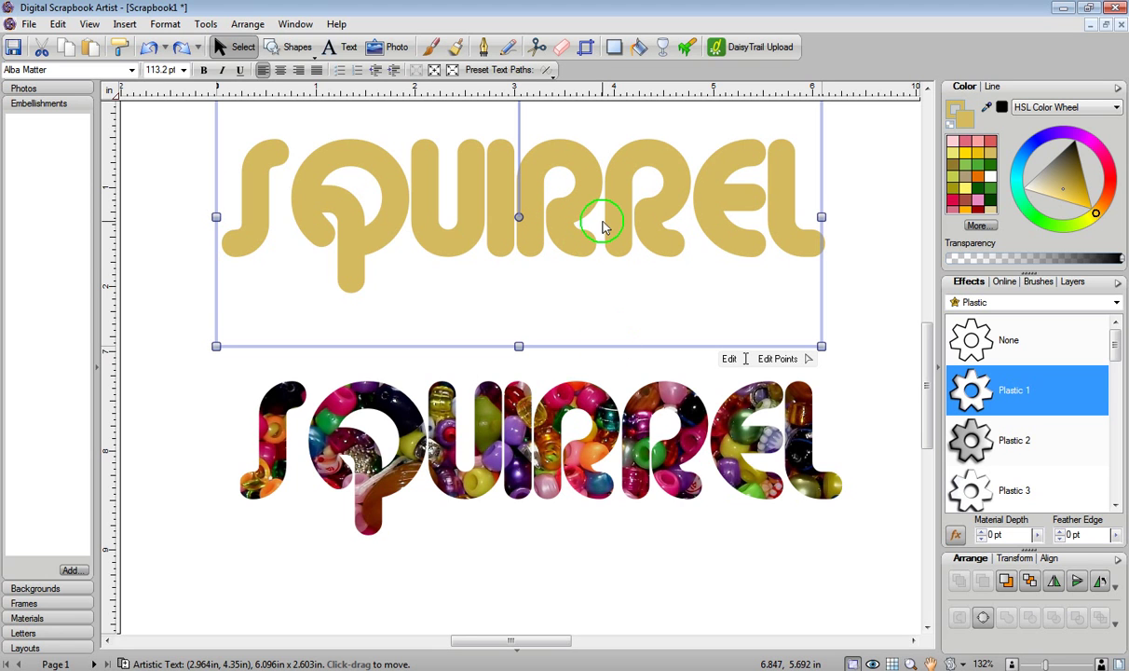
Step: Apply the Metal 8 preset (10.5 pt depth) to the gold text and set its line width to 12.5 pt
left_click(969, 302)
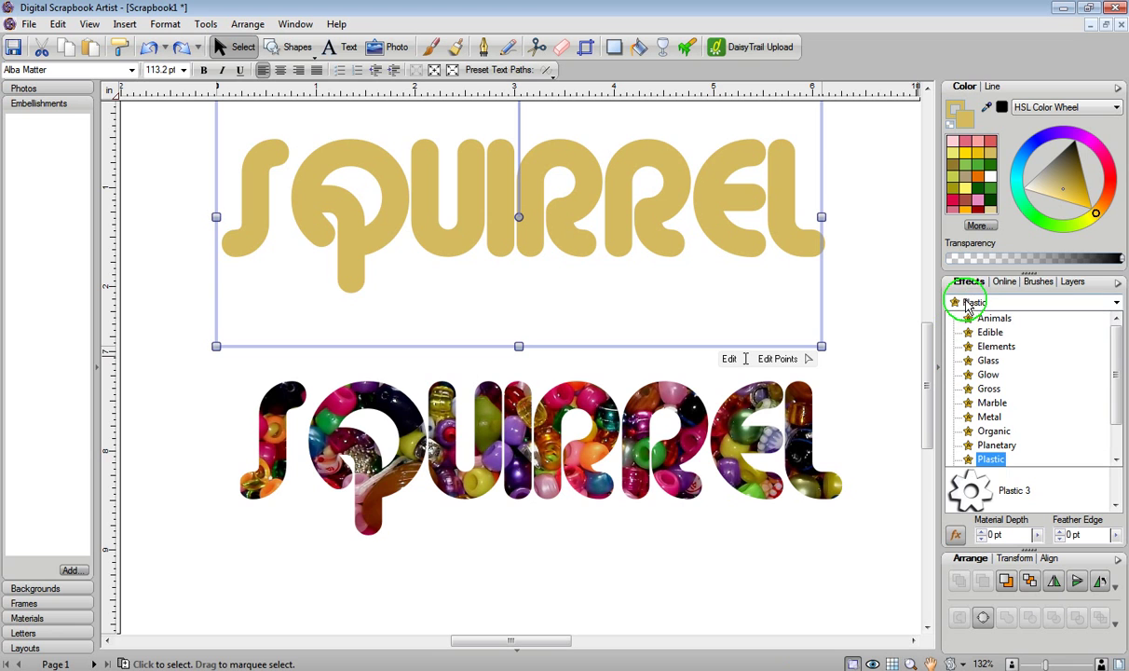
left_click(993, 418)
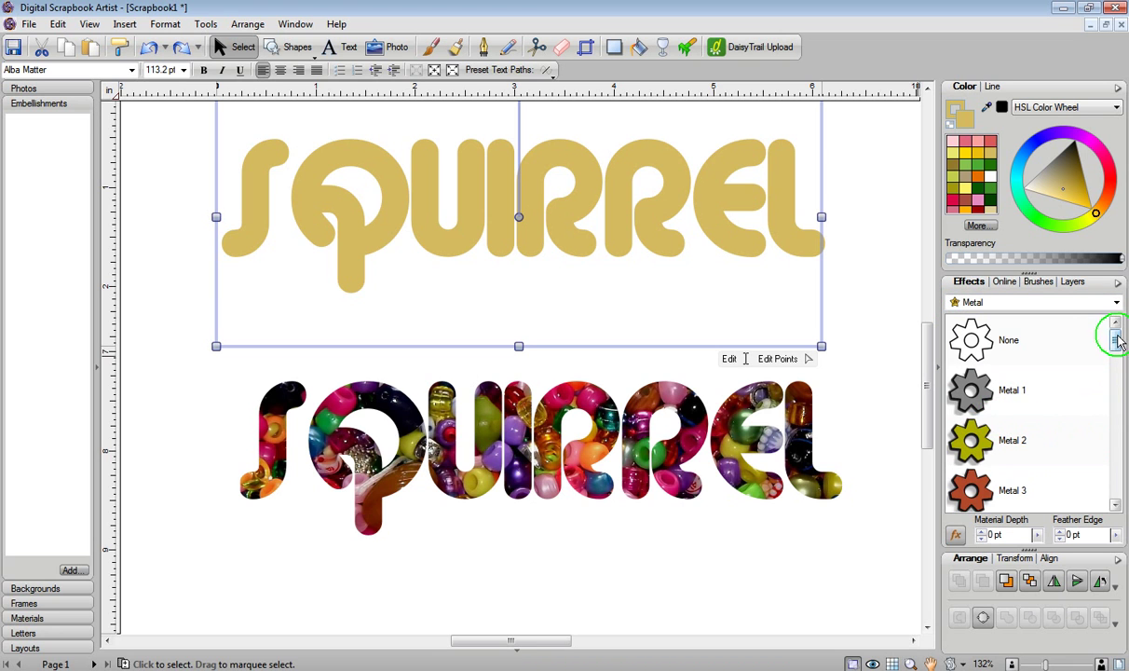
scroll(1113, 340, "down", 2)
scroll(1114, 358, "down", 4)
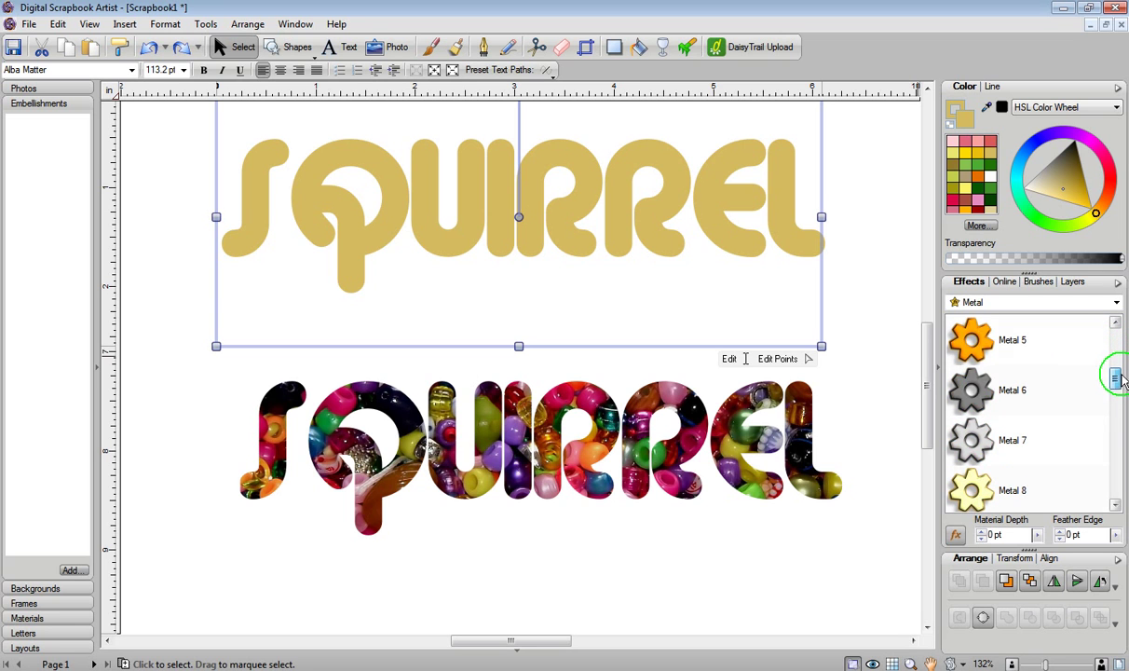
left_click(989, 448)
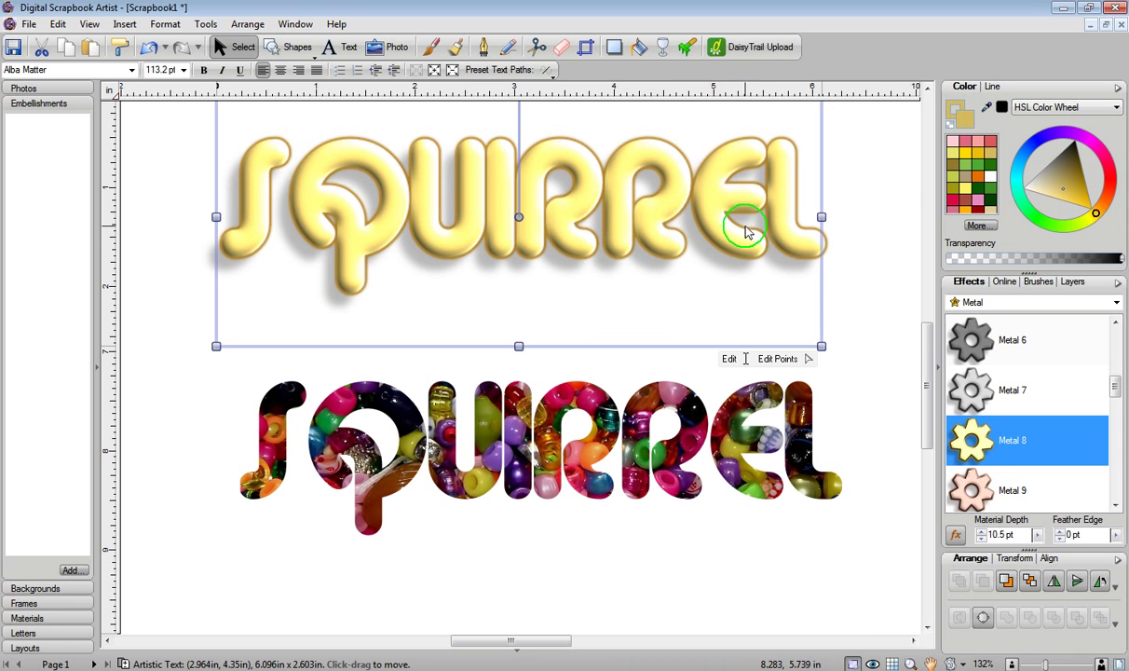
left_click(992, 87)
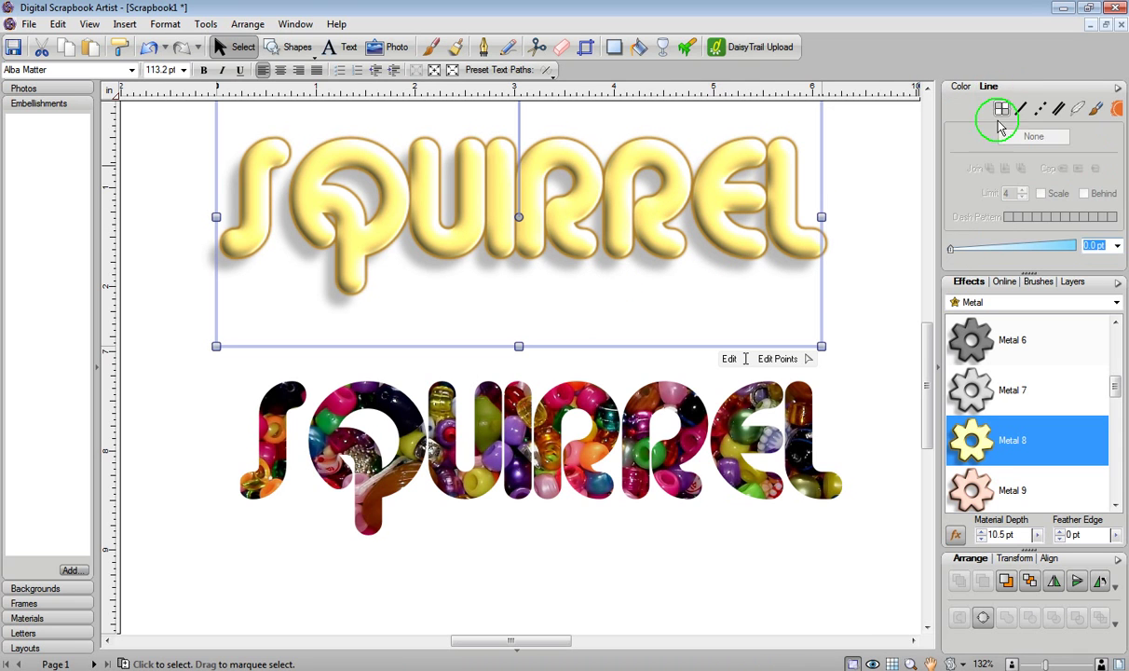
left_click_drag(952, 249, 1016, 253)
Step: Move the bead-photo SQUIRREL over the metal text and bring it to the front
left_click(566, 238)
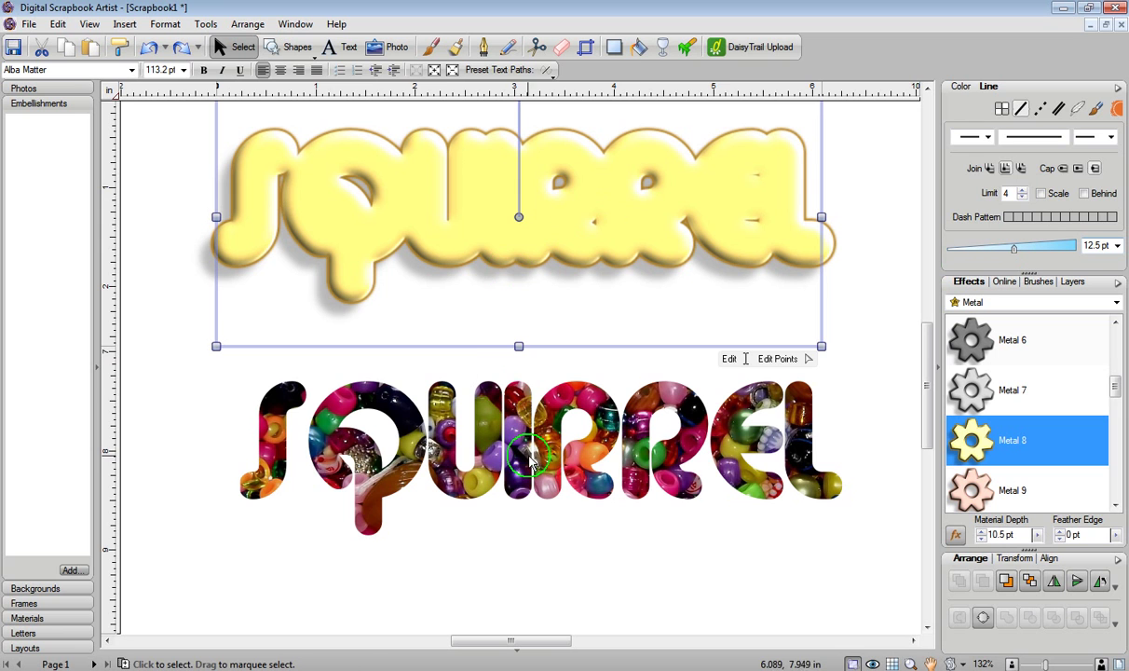
left_click(531, 456)
left_click_drag(538, 475, 522, 231)
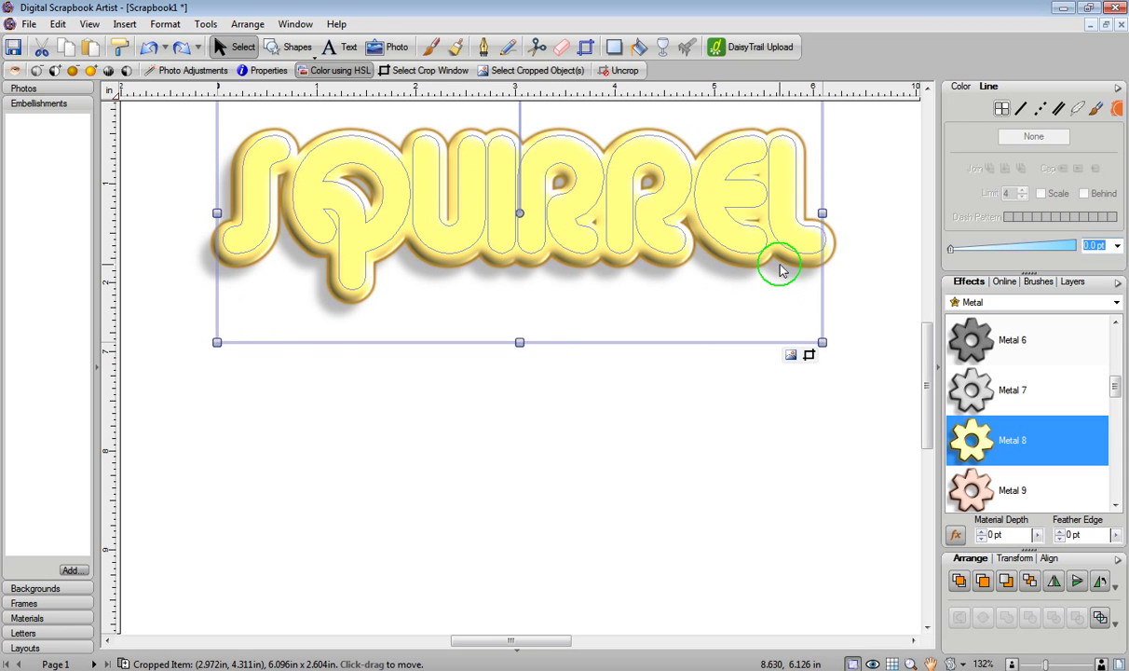
left_click(960, 582)
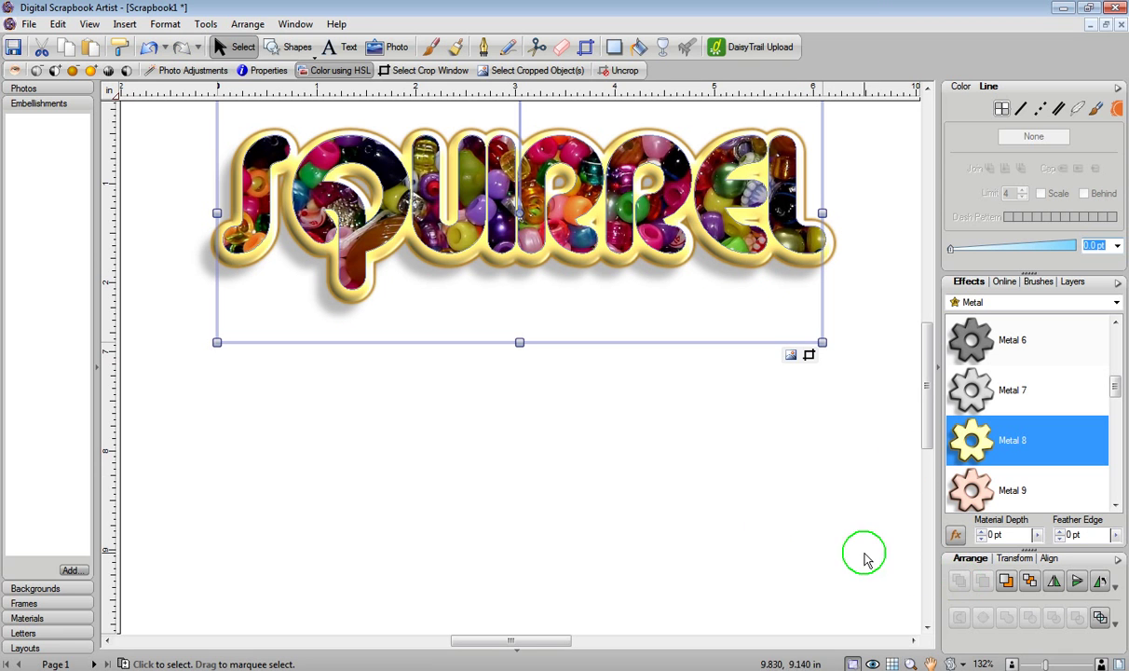
left_click(710, 502)
left_click_drag(922, 414, 927, 391)
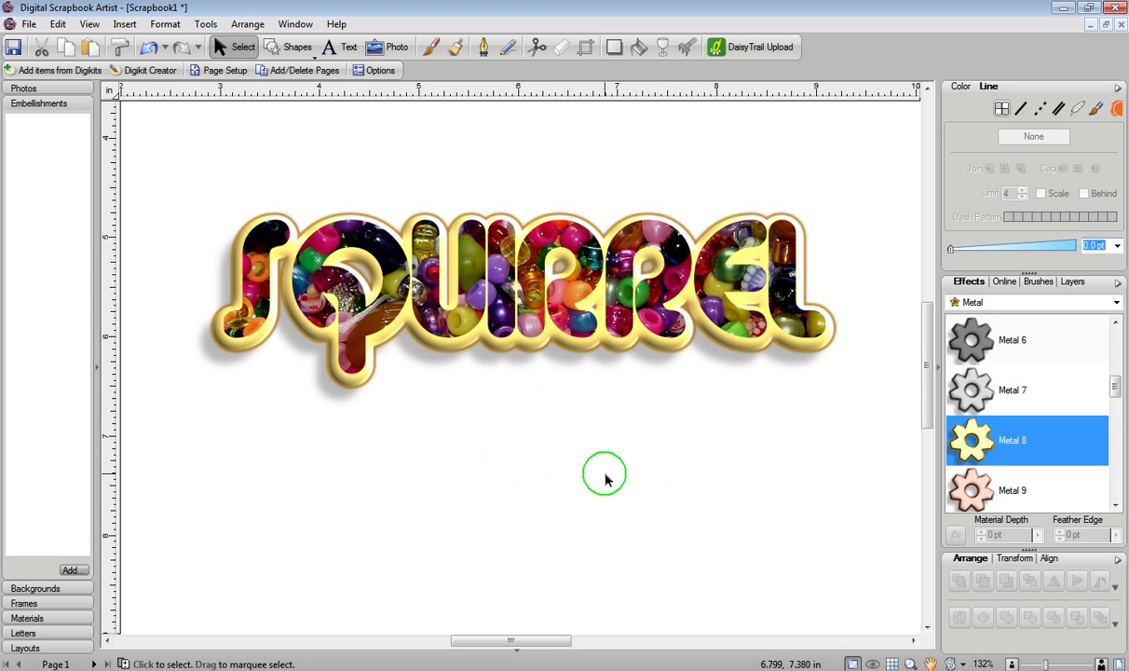
Step: Apply the Plastic 1 preset (1.53 pt depth) to the bead lettering, then deselect
left_click(652, 239)
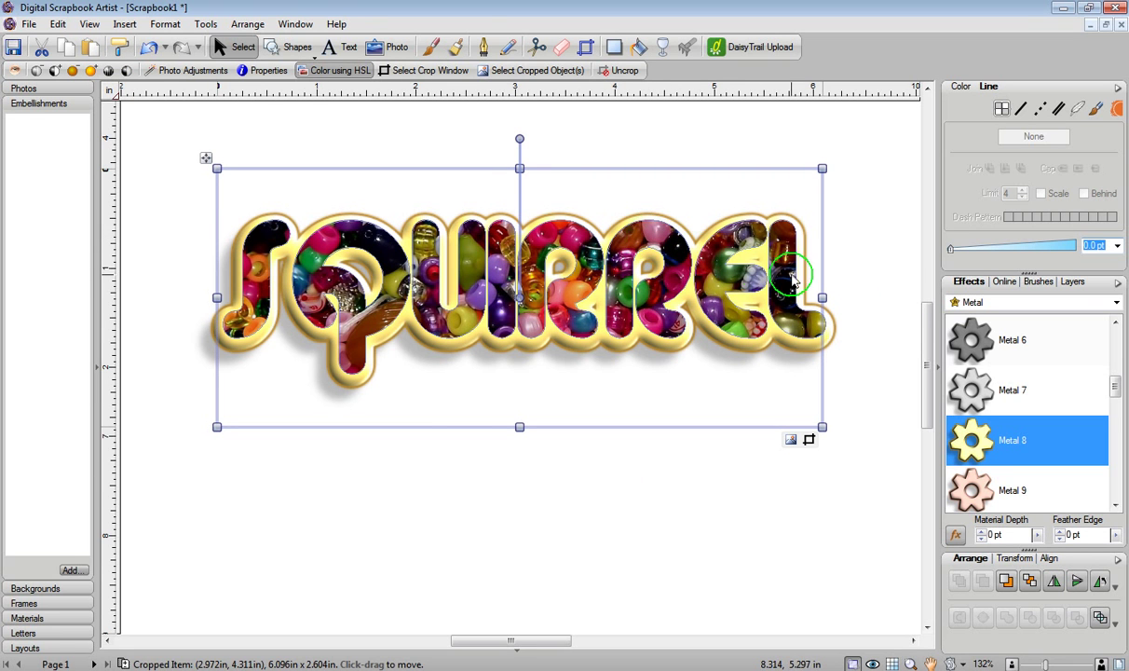
left_click(968, 305)
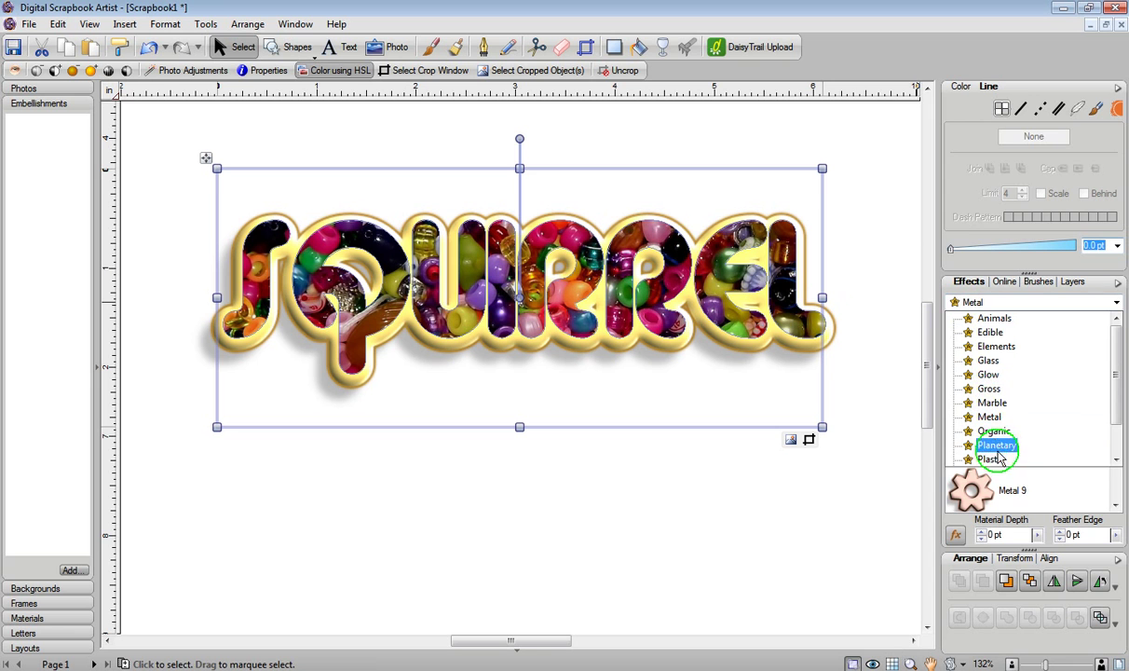
left_click(987, 457)
left_click(974, 386)
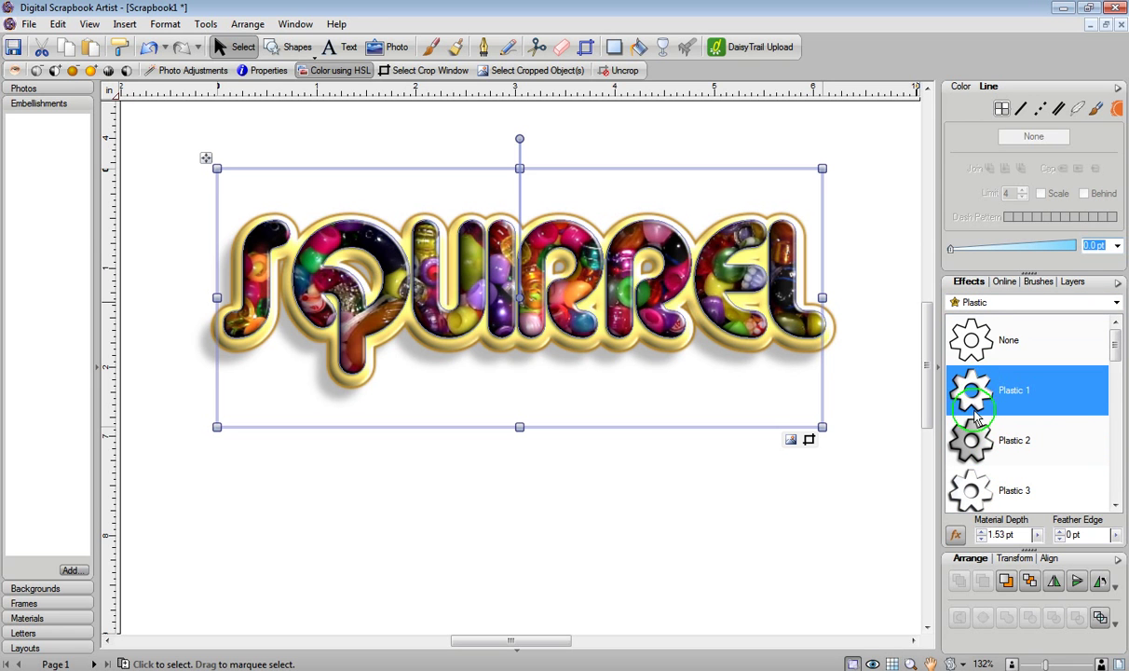
left_click(539, 492)
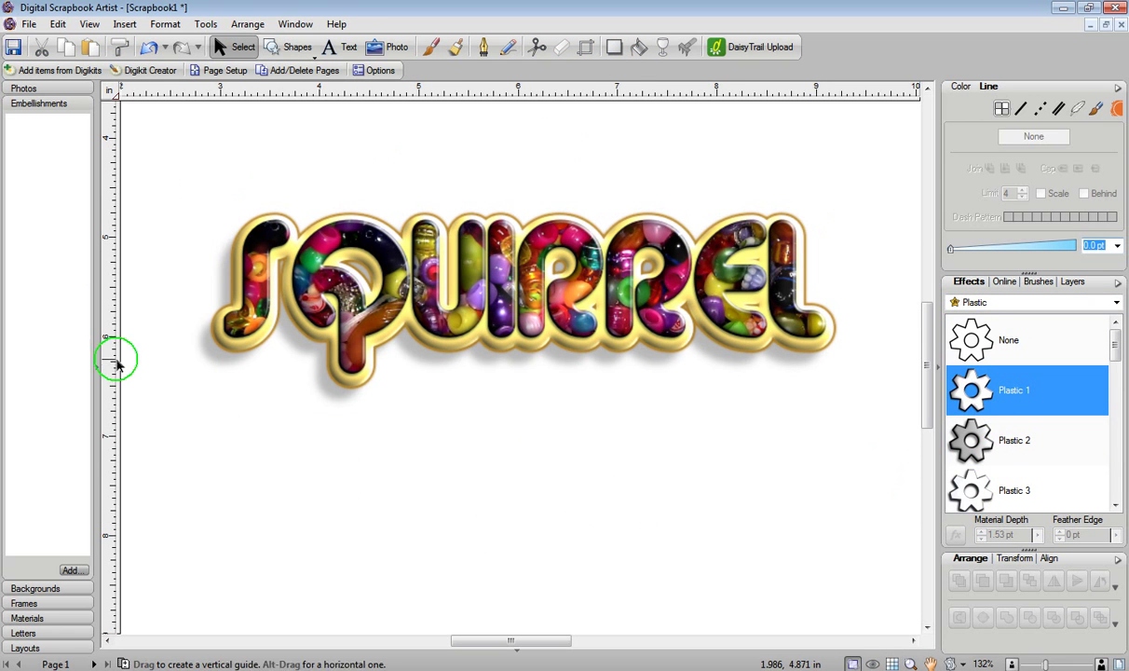